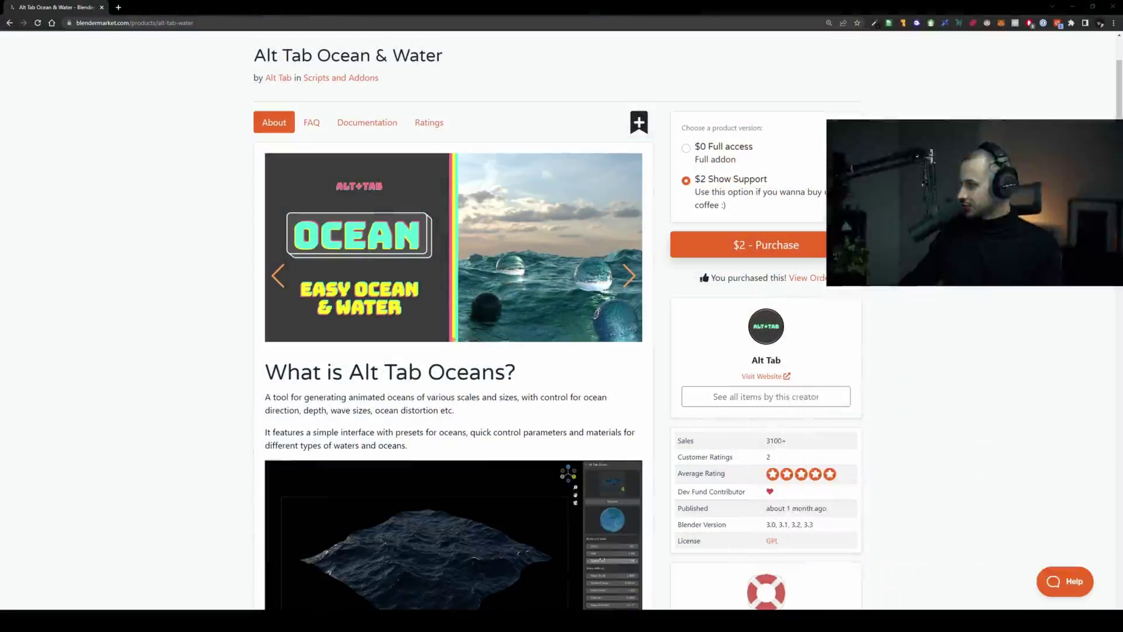
Step: Review the Alt Tab Ocean & Water product page, including its pricing options and the preview video
{"action": "scroll", "coordinate": [719, 193], "scroll_direction": "up", "scroll_amount": 3}
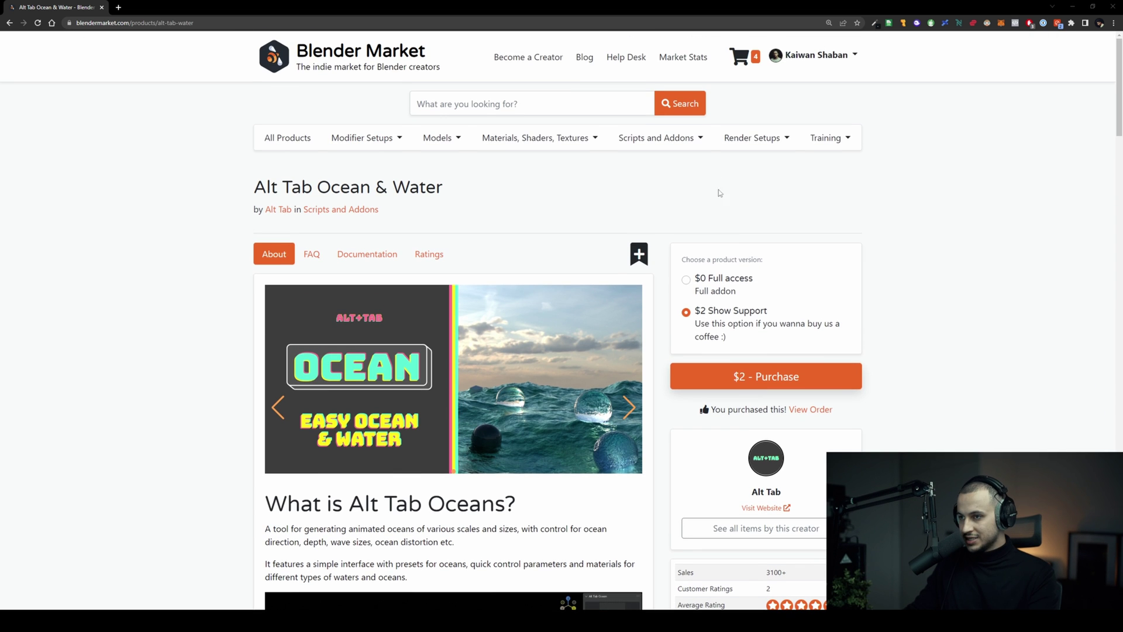
{"action": "left_click", "coordinate": [732, 280]}
{"action": "scroll", "coordinate": [720, 275], "scroll_direction": "down", "scroll_amount": 1}
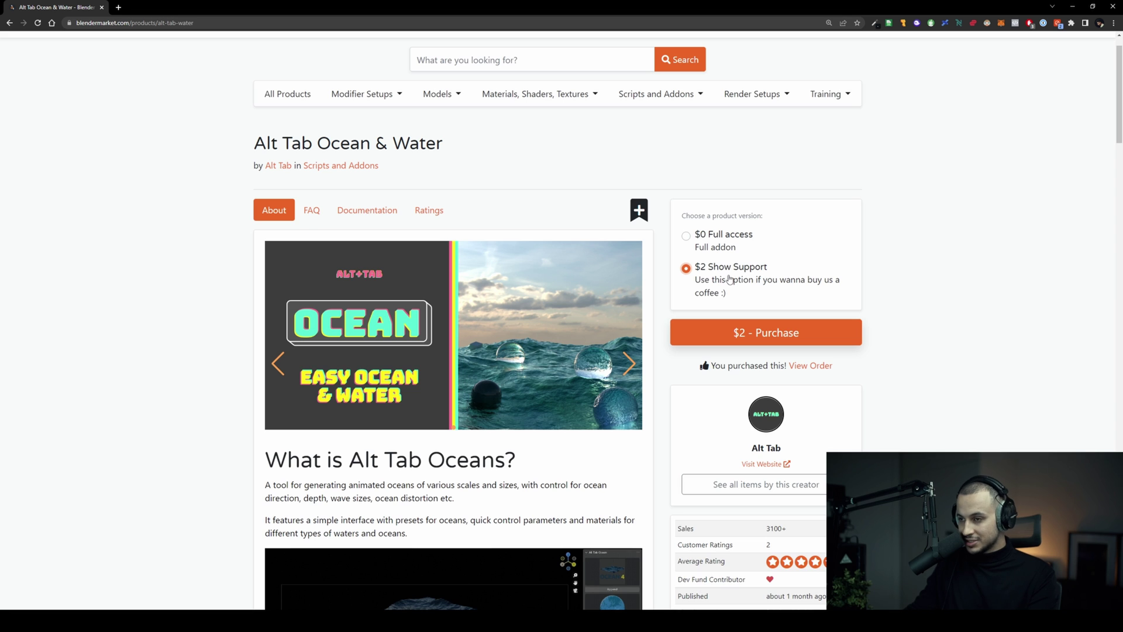
{"action": "scroll", "coordinate": [609, 324], "scroll_direction": "down", "scroll_amount": 5}
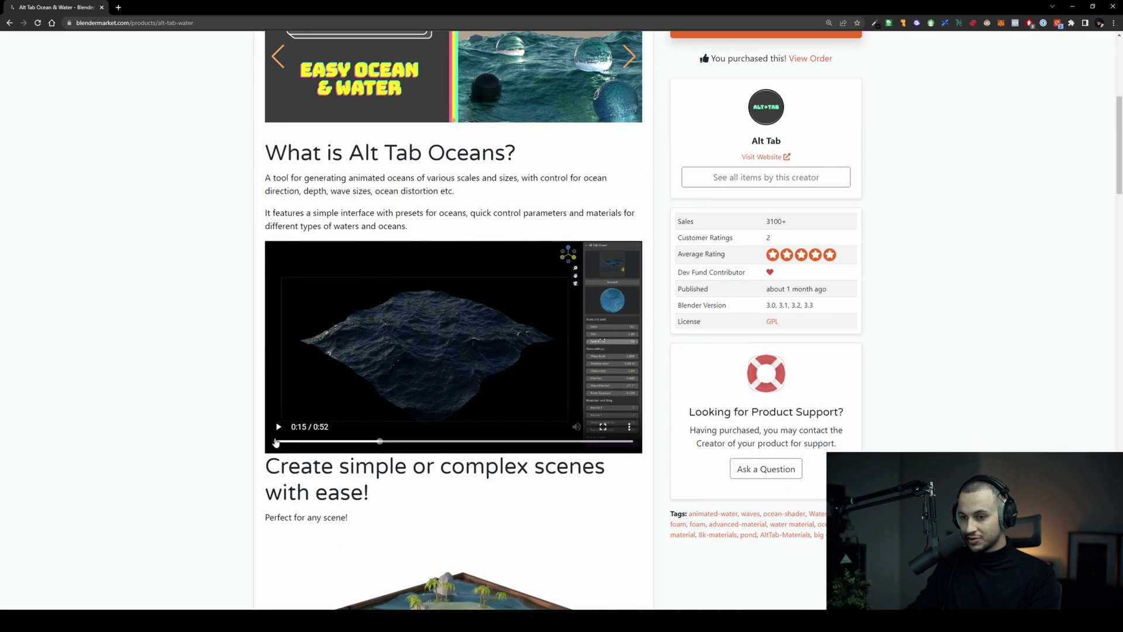
{"action": "left_click_drag", "start_coordinate": [398, 443], "coordinate": [302, 440]}
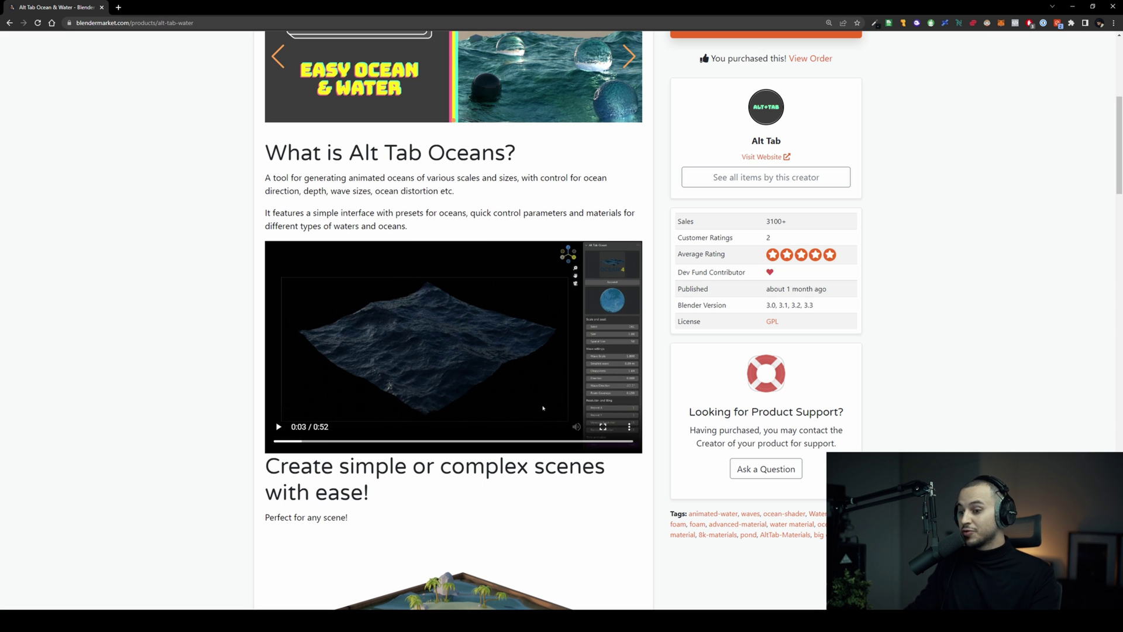
Step: Switch to Blender and append the Ocean 6 preset from the Alt Tab Ocean add-on
{"action": "left_click", "coordinate": [640, 621]}
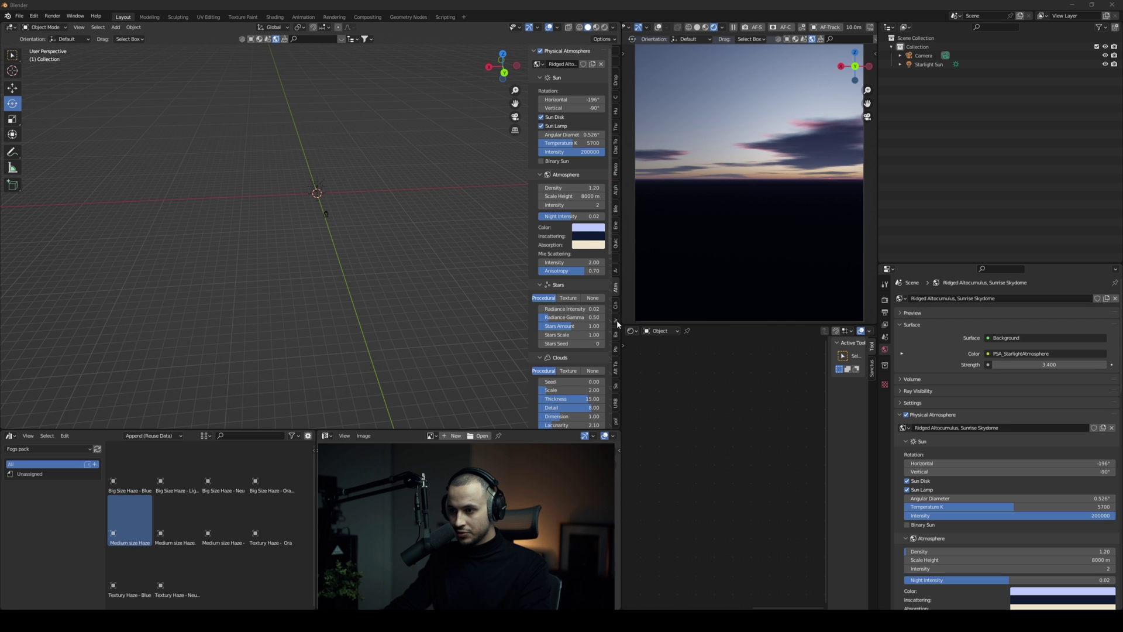
{"action": "left_click", "coordinate": [616, 368]}
{"action": "scroll", "coordinate": [301, 238], "scroll_direction": "up", "scroll_amount": 5}
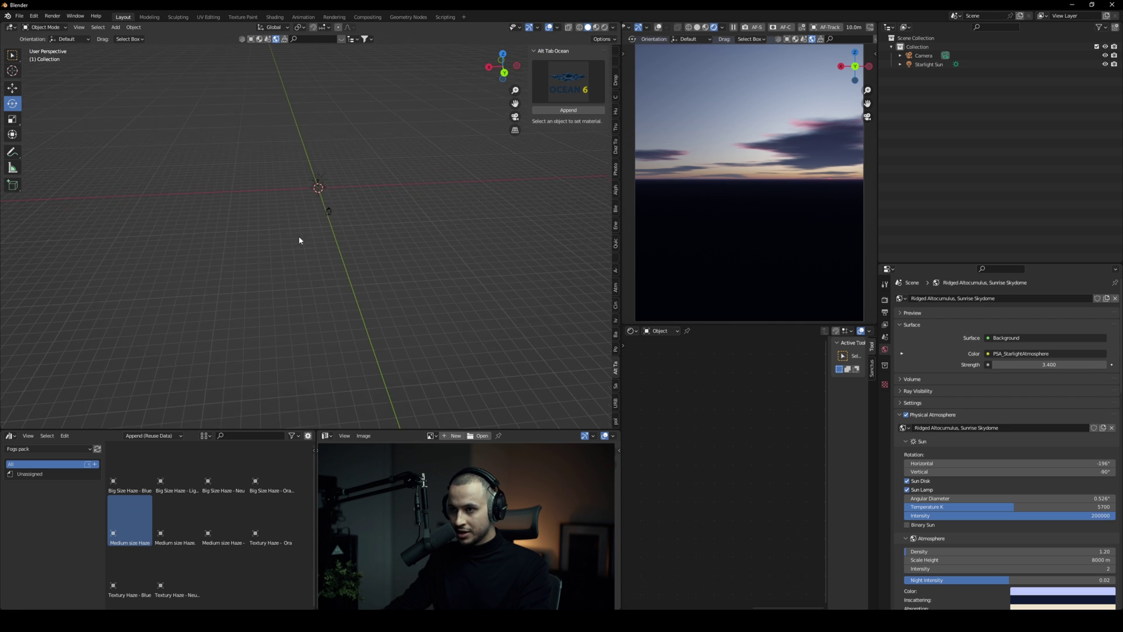
{"action": "middle_click_drag", "start_coordinate": [366, 148], "coordinate": [498, 152], "text": "shift"}
{"action": "scroll", "coordinate": [358, 236], "scroll_direction": "up", "scroll_amount": 2}
{"action": "left_click", "coordinate": [568, 82]}
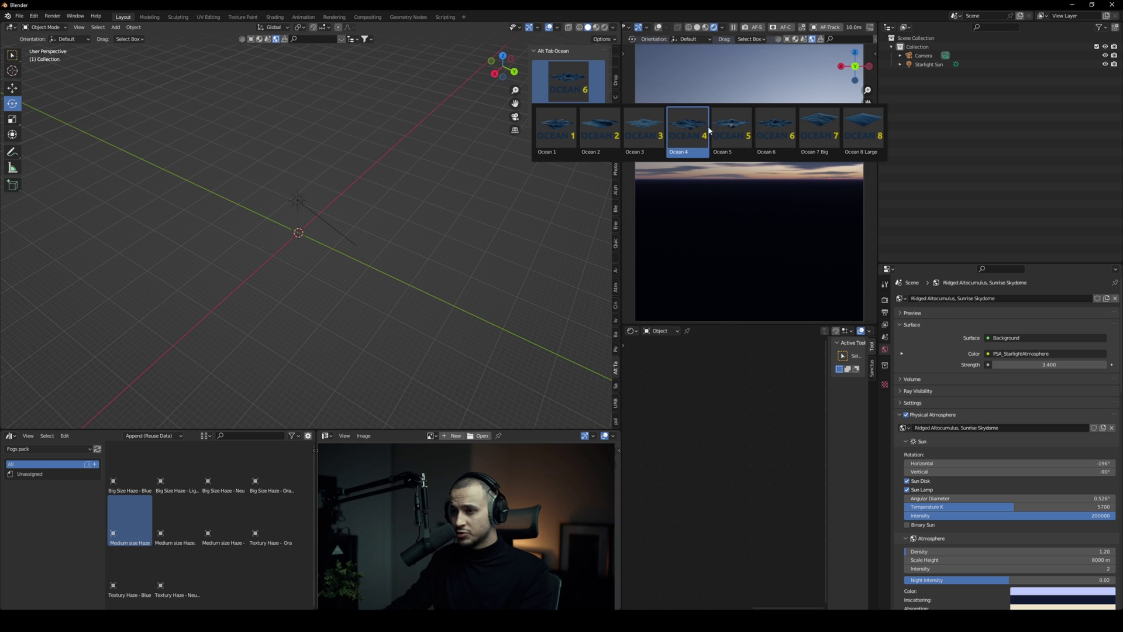
{"action": "left_click", "coordinate": [773, 133]}
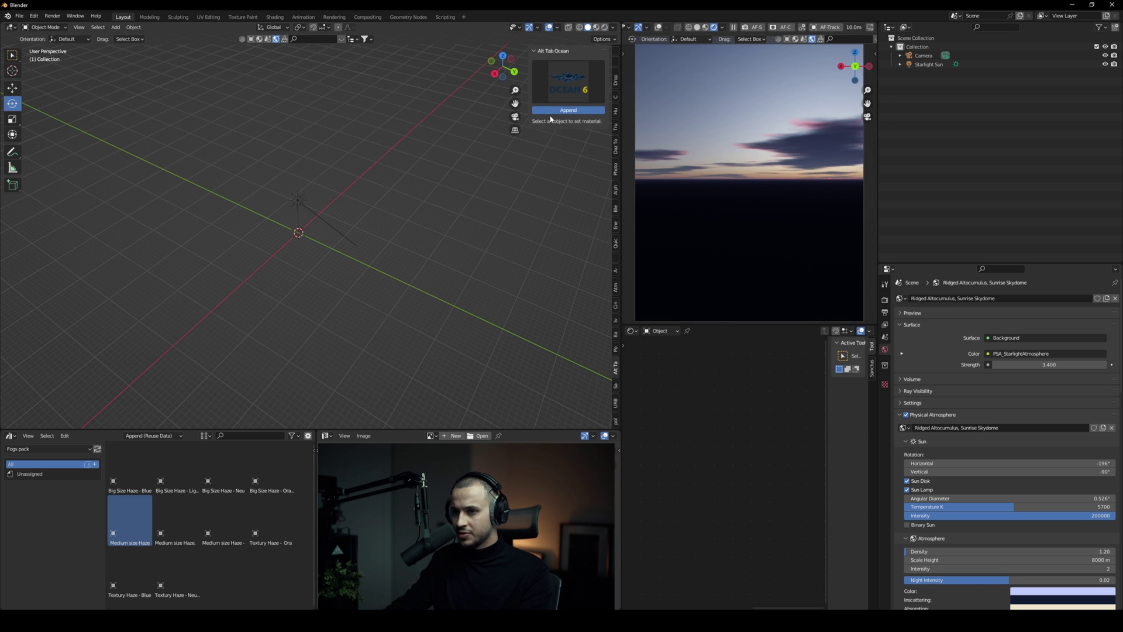
{"action": "left_click", "coordinate": [552, 110]}
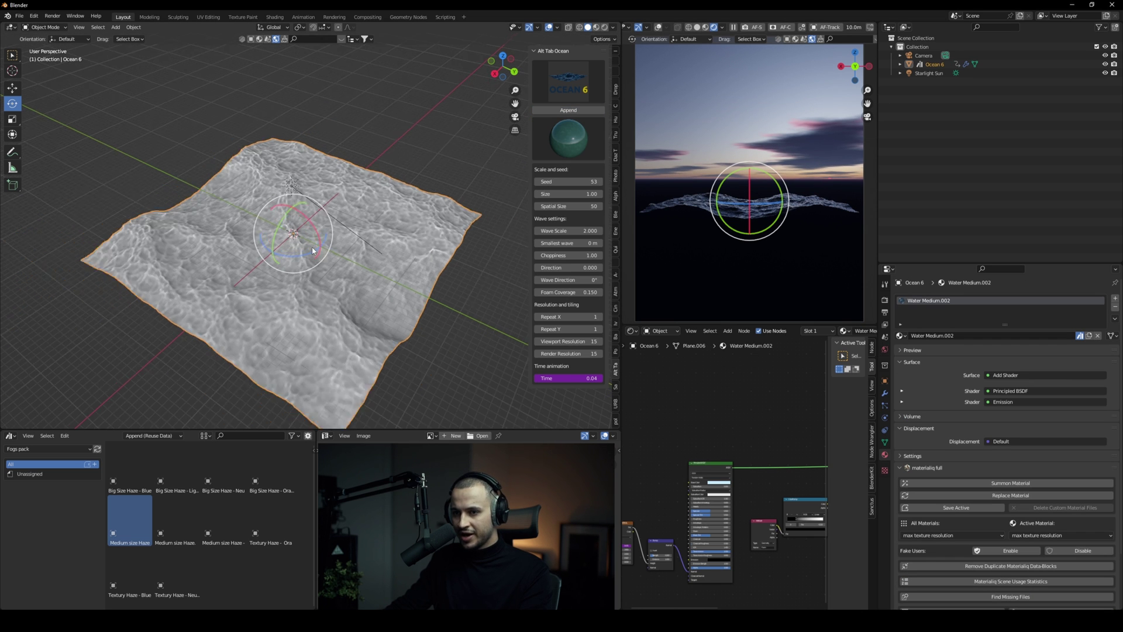
Step: Move the ocean about 70 m along the Y axis so it lies beneath the camera
{"action": "key", "text": "g"}
{"action": "key", "text": "y"}
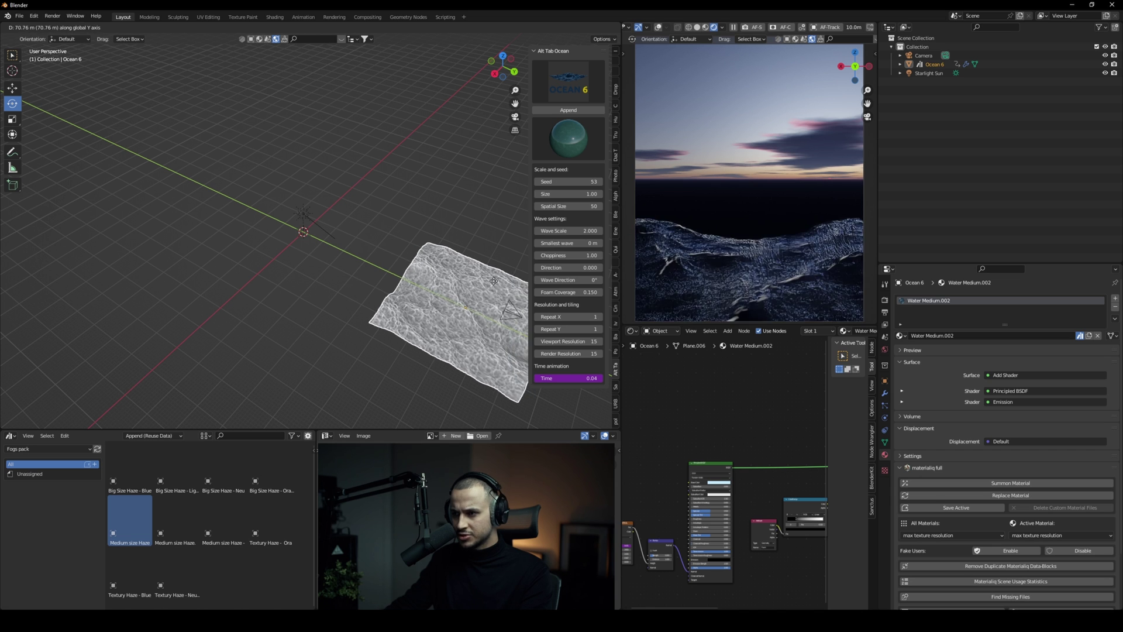
{"action": "left_click", "coordinate": [481, 267]}
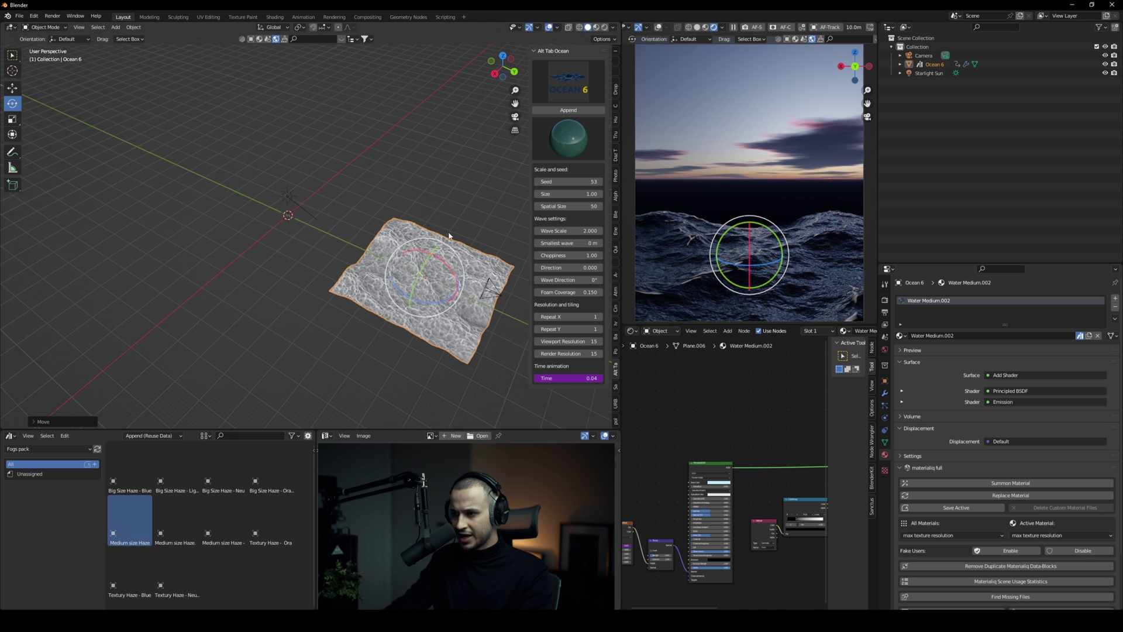
Step: Select the camera above the ocean and lower it about 7 m along the Z axis
{"action": "scroll", "coordinate": [377, 181], "scroll_direction": "up", "scroll_amount": 5}
{"action": "middle_click_drag", "start_coordinate": [448, 236], "coordinate": [316, 196], "text": "shift"}
{"action": "left_click", "coordinate": [453, 196]}
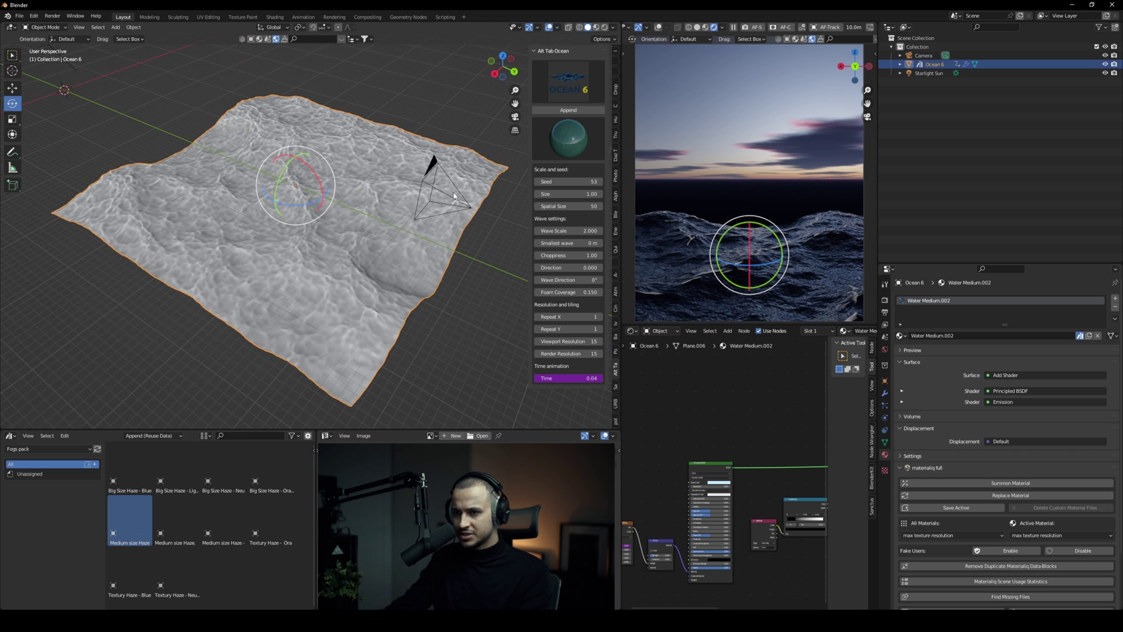
{"action": "left_click", "coordinate": [451, 201]}
{"action": "scroll", "coordinate": [451, 202], "scroll_direction": "down", "scroll_amount": 3}
{"action": "key", "text": "g"}
{"action": "key", "text": "z"}
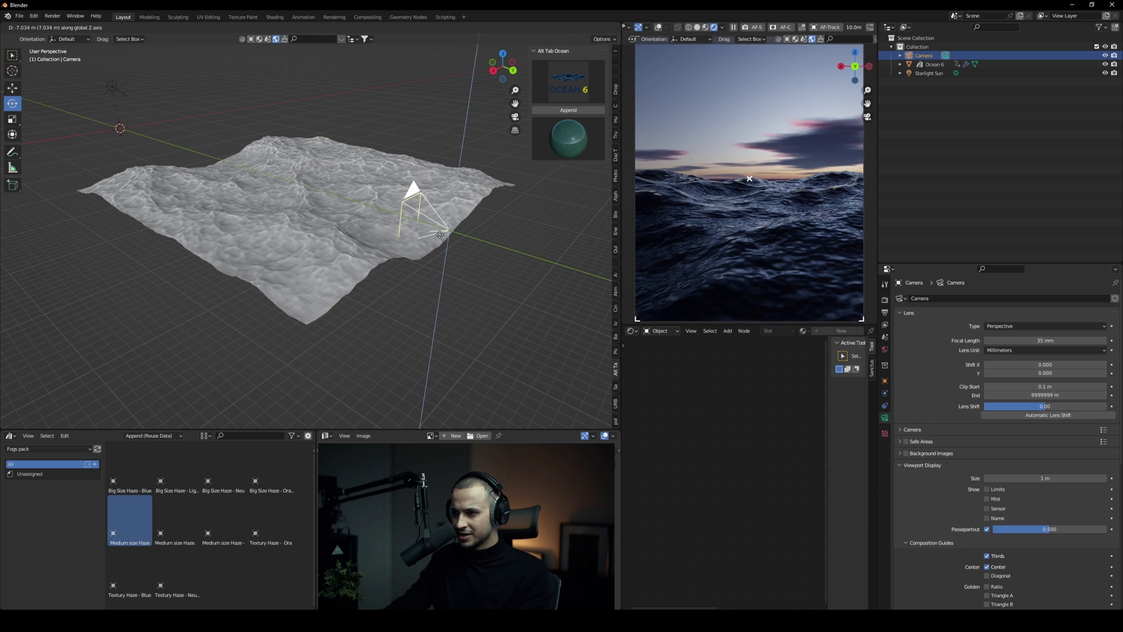
{"action": "left_click", "coordinate": [440, 240]}
{"action": "middle_click_drag", "start_coordinate": [468, 245], "coordinate": [436, 264]}
Step: Try the Water Pond, Water Dark, Turquoise Water and Water Clear materials on the ocean
{"action": "left_click", "coordinate": [578, 146]}
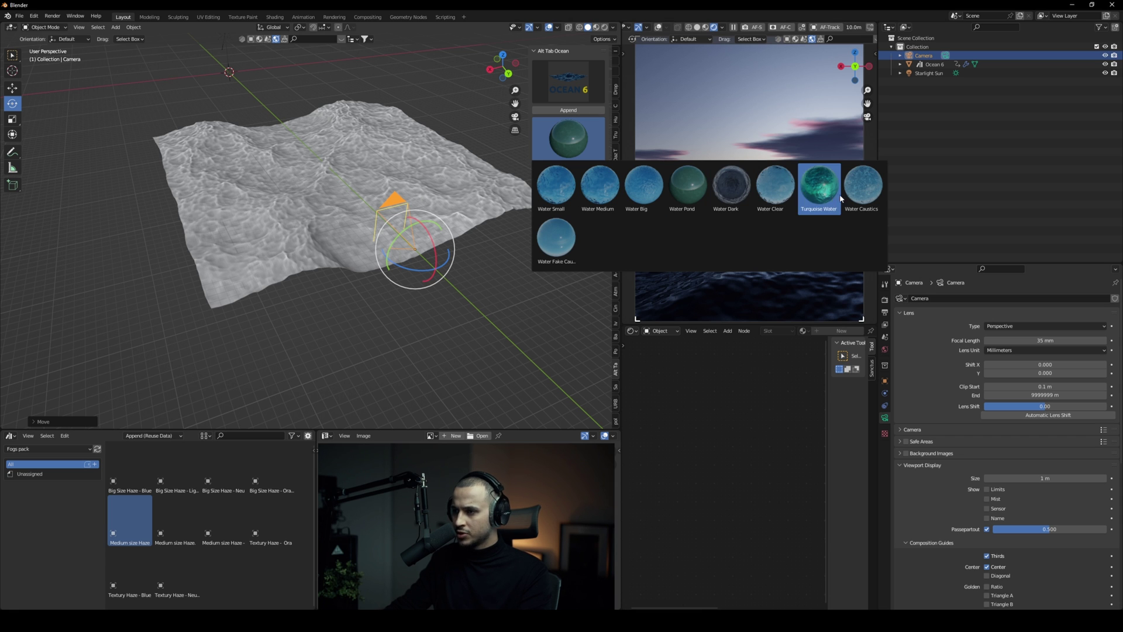
{"action": "left_click", "coordinate": [815, 197]}
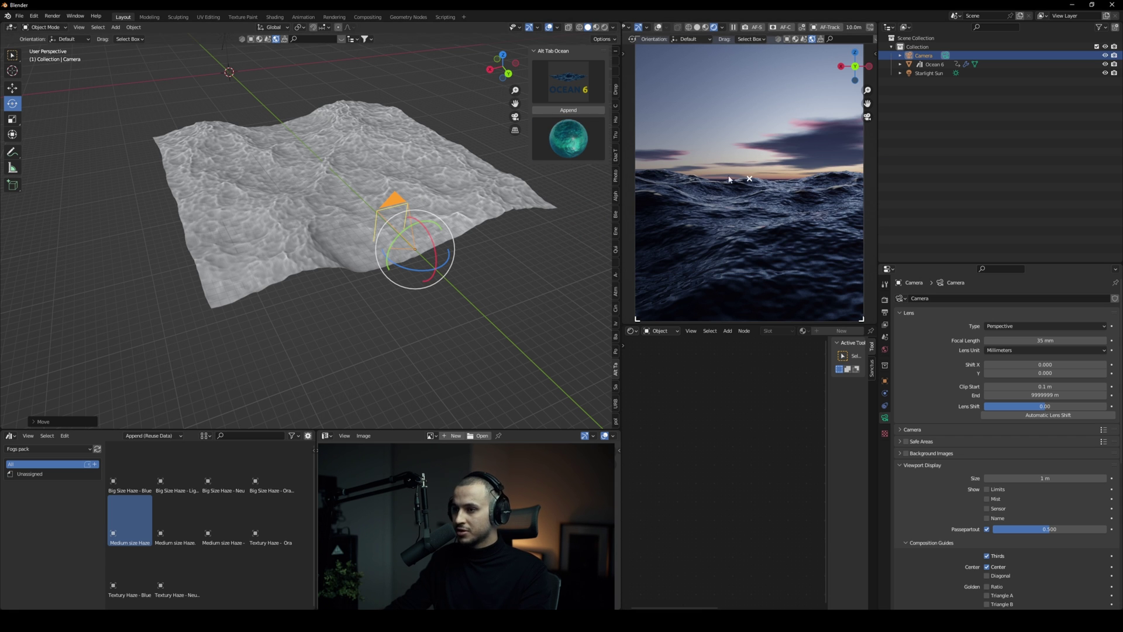
{"action": "left_click", "coordinate": [468, 187]}
{"action": "left_click", "coordinate": [569, 138]}
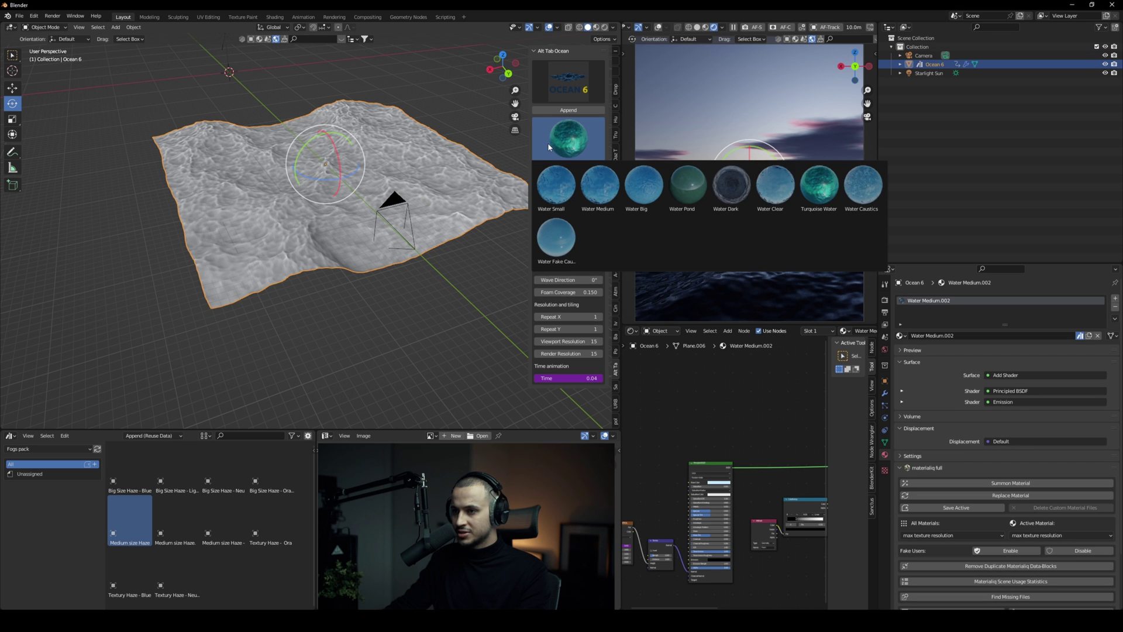
{"action": "left_click", "coordinate": [688, 185]}
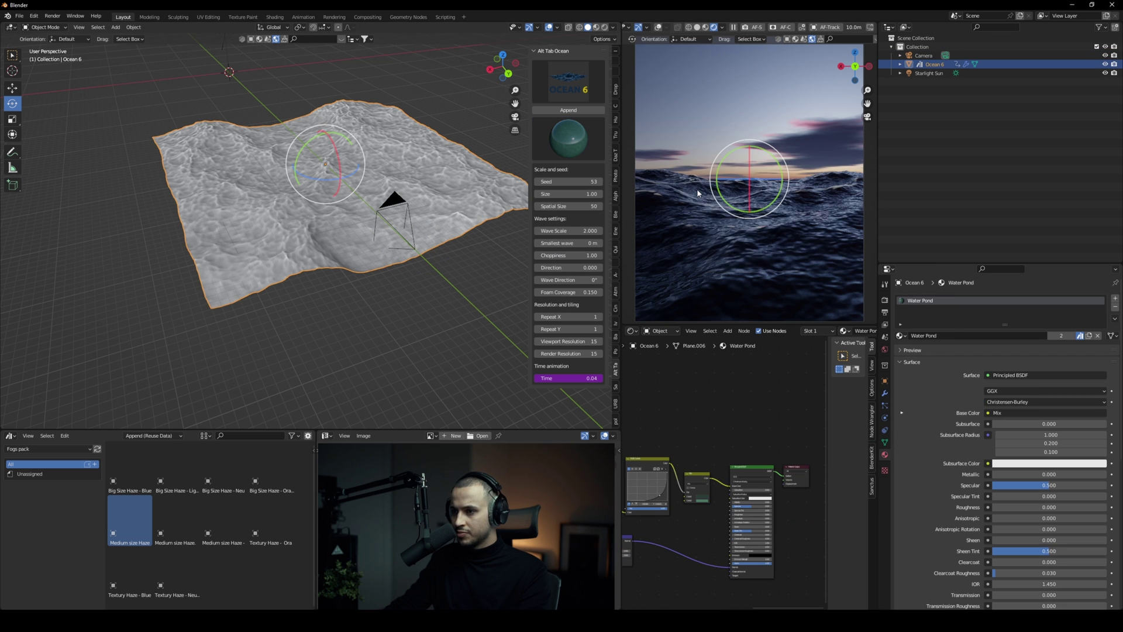
{"action": "left_click", "coordinate": [585, 151]}
{"action": "left_click", "coordinate": [727, 183]}
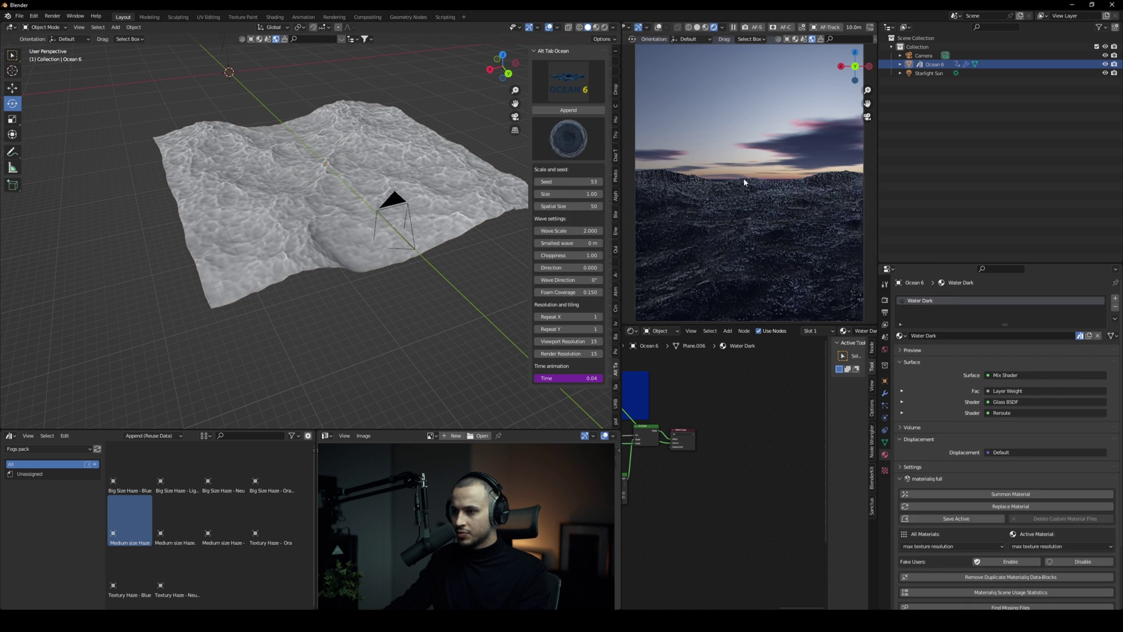
{"action": "left_click", "coordinate": [597, 154]}
{"action": "left_click", "coordinate": [819, 184]}
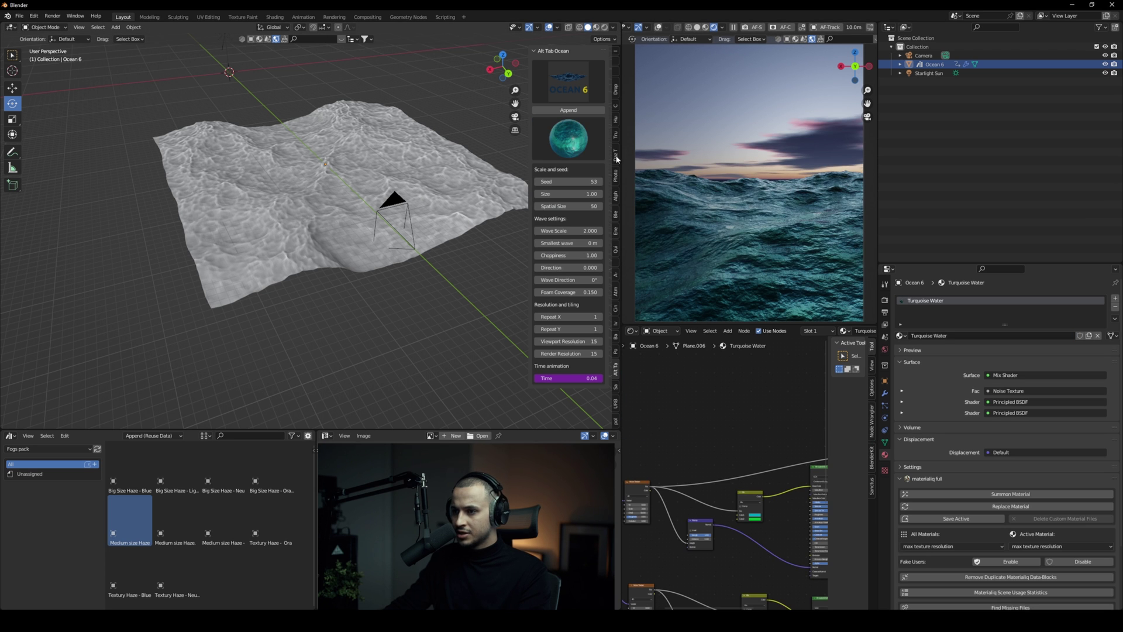
{"action": "left_click", "coordinate": [594, 150]}
{"action": "left_click", "coordinate": [775, 184]}
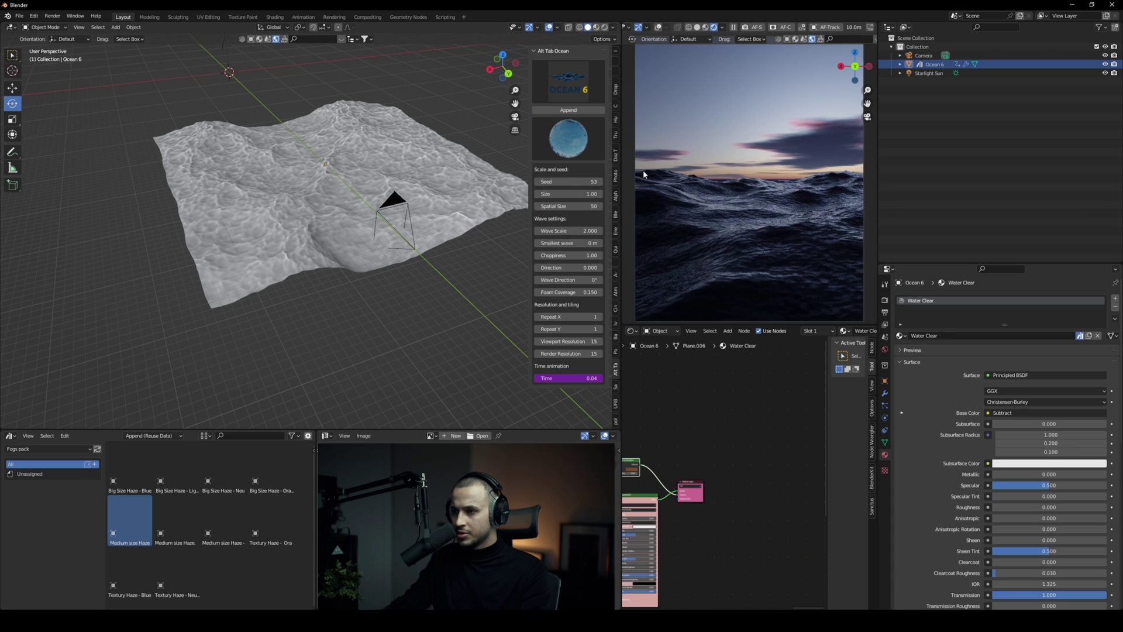
Step: Apply the Water Medium material to the ocean and set the ocean's size to 1.13
{"action": "left_click", "coordinate": [583, 153]}
{"action": "left_click", "coordinate": [582, 151]}
{"action": "left_click", "coordinate": [587, 153]}
{"action": "left_click", "coordinate": [559, 193]}
{"action": "left_click", "coordinate": [570, 151]}
{"action": "left_click", "coordinate": [565, 146]}
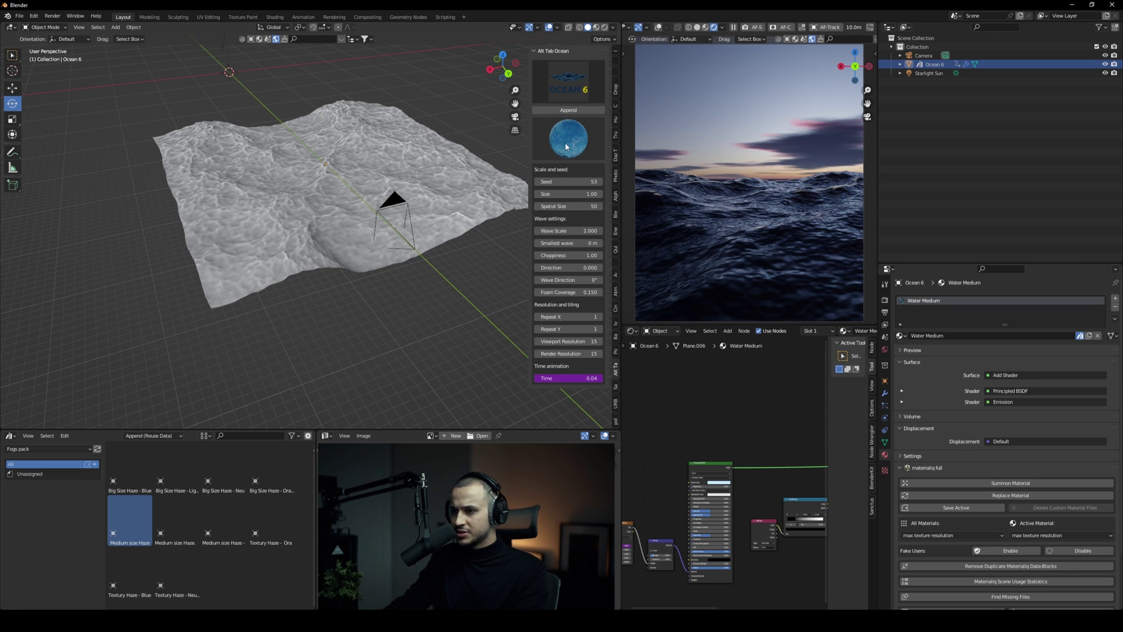
{"action": "left_click_drag", "start_coordinate": [565, 193], "coordinate": [579, 194]}
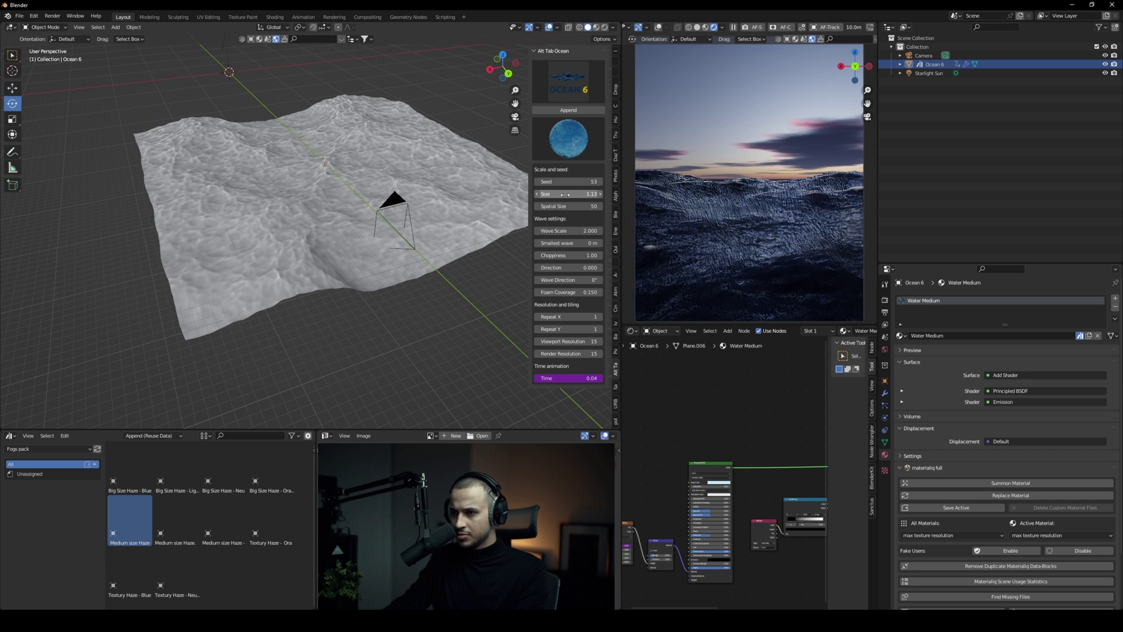
Step: Move the camera slightly back along the Y axis, toward the near edge of the ocean
{"action": "left_click", "coordinate": [415, 248]}
{"action": "key", "text": "g"}
{"action": "key", "text": "y"}
{"action": "left_click", "coordinate": [429, 262]}
Step: Set the ocean's Repeat Y to 6 to tile it into a long strip
{"action": "left_click", "coordinate": [507, 174]}
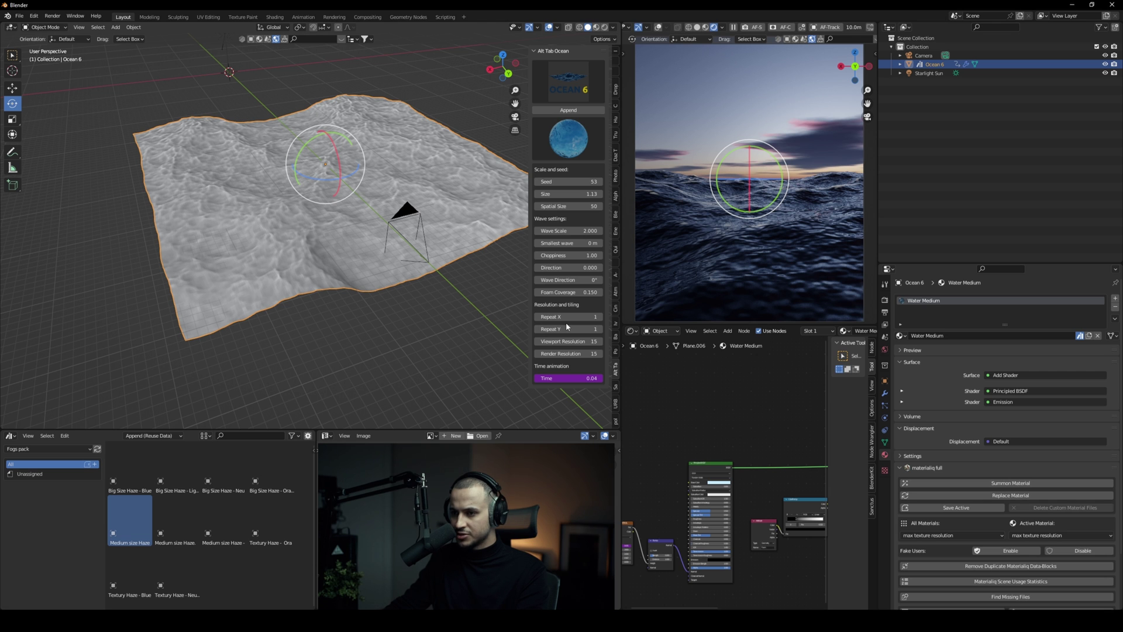
{"action": "left_click_drag", "start_coordinate": [566, 318], "coordinate": [591, 329]}
{"action": "scroll", "coordinate": [369, 266], "scroll_direction": "down", "scroll_amount": 8}
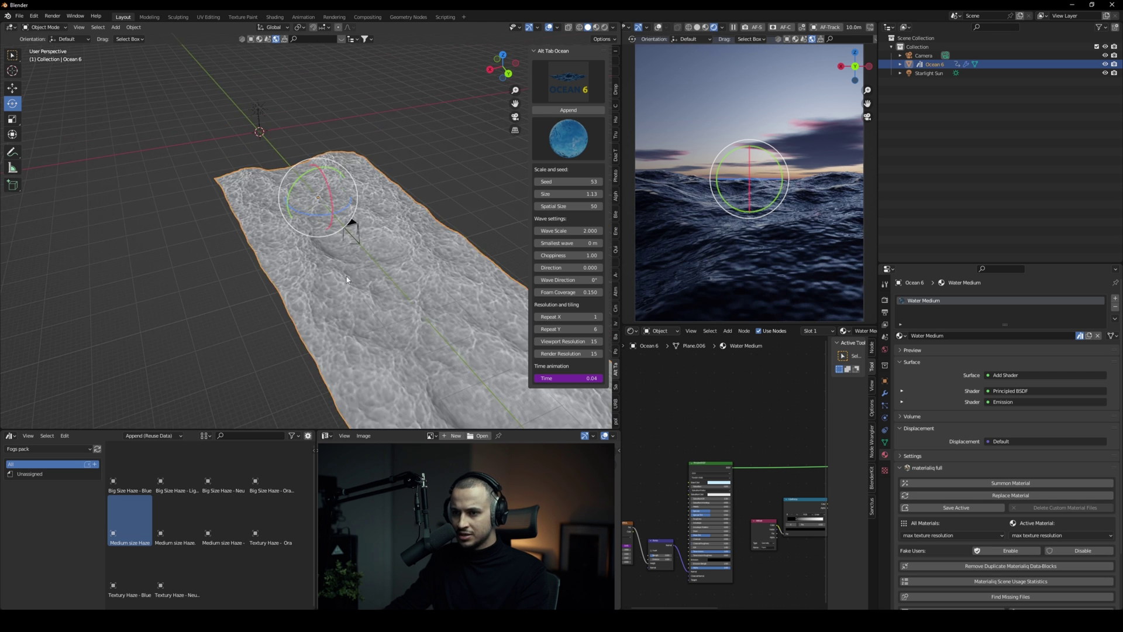
{"action": "middle_click_drag", "start_coordinate": [369, 266], "coordinate": [406, 279]}
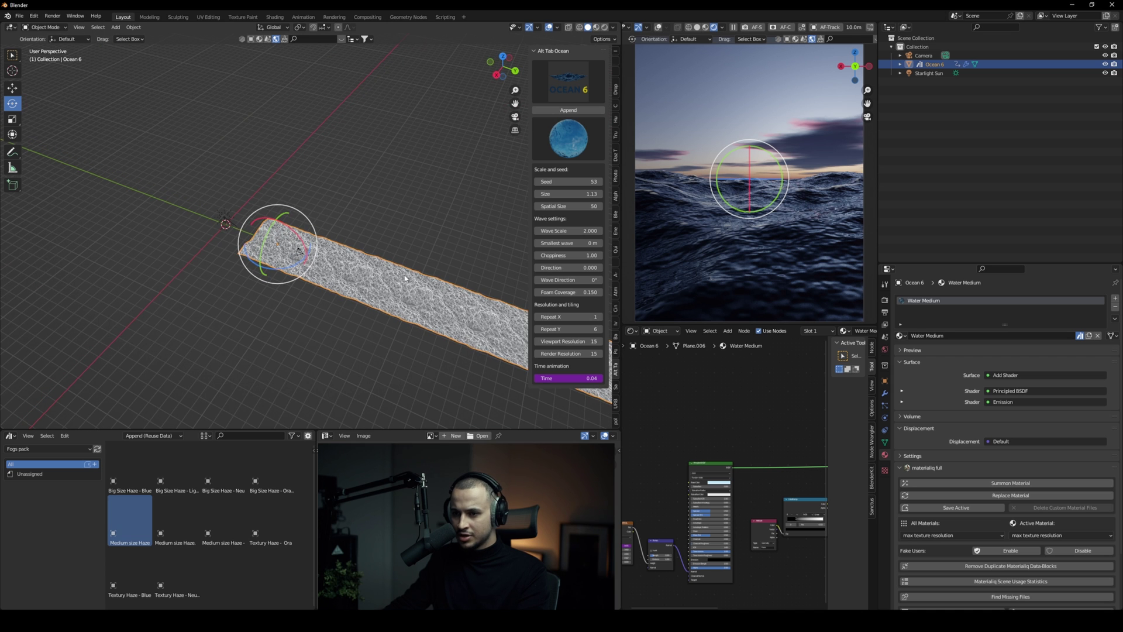
Step: Move the tiled ocean about 195 m along the Y axis so it stretches far ahead of the camera
{"action": "key", "text": "g"}
{"action": "key", "text": "y"}
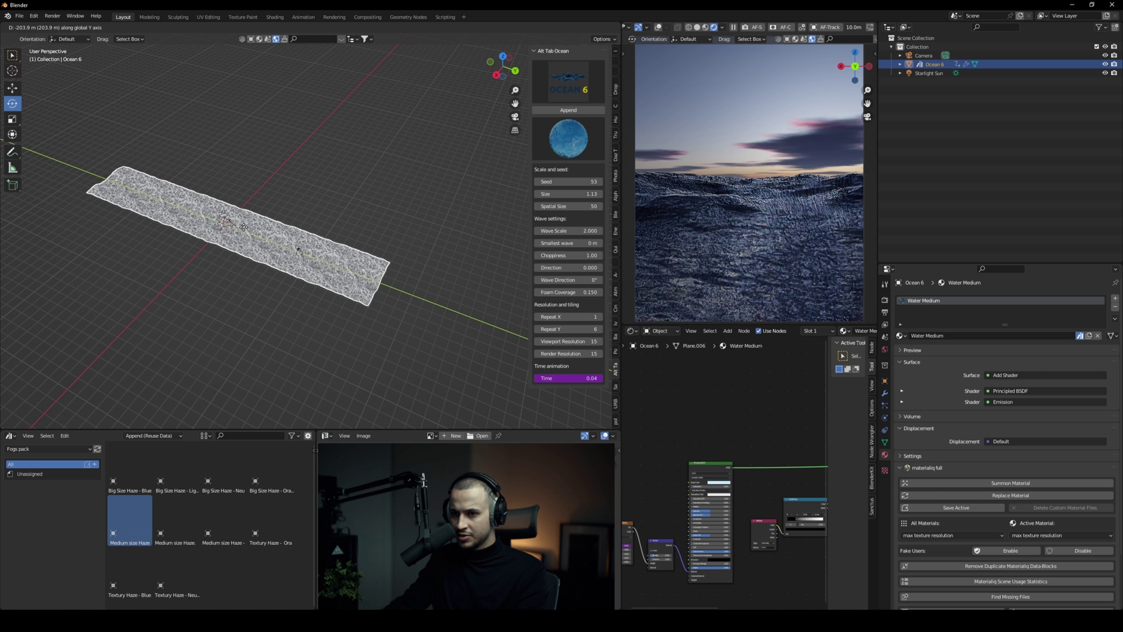
{"action": "left_click", "coordinate": [251, 235]}
Step: Enable depth of field on the camera and show its focus plane
{"action": "scroll", "coordinate": [251, 235], "scroll_direction": "up", "scroll_amount": 5}
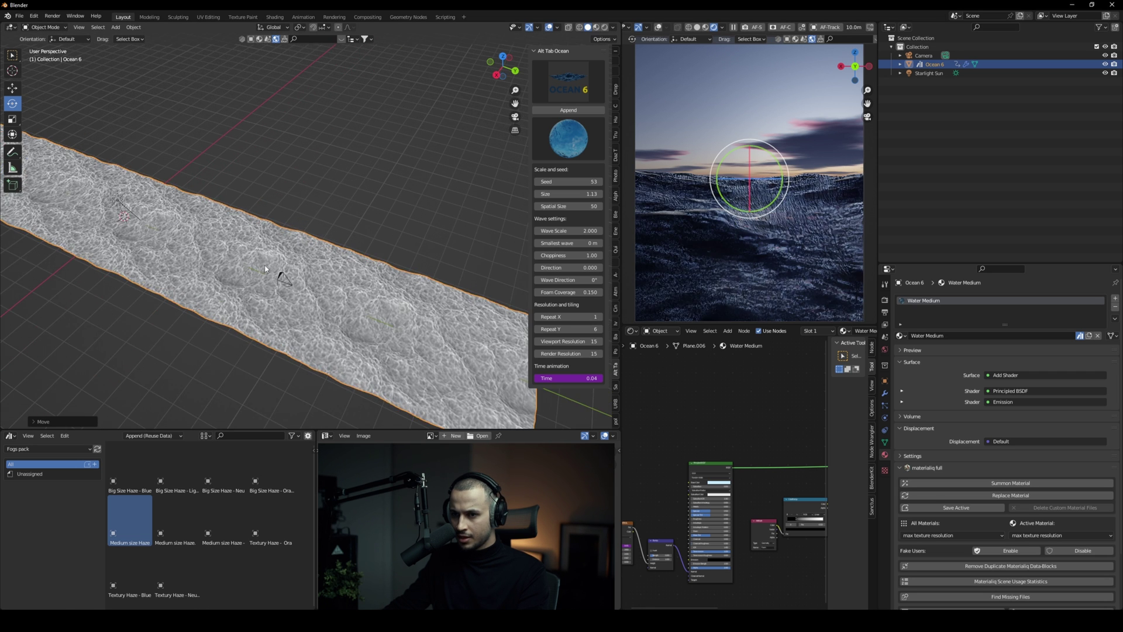
{"action": "middle_click_drag", "start_coordinate": [251, 234], "coordinate": [316, 196], "text": "shift"}
{"action": "middle_click_drag", "start_coordinate": [281, 252], "coordinate": [234, 223]}
{"action": "scroll", "coordinate": [234, 224], "scroll_direction": "up", "scroll_amount": 3}
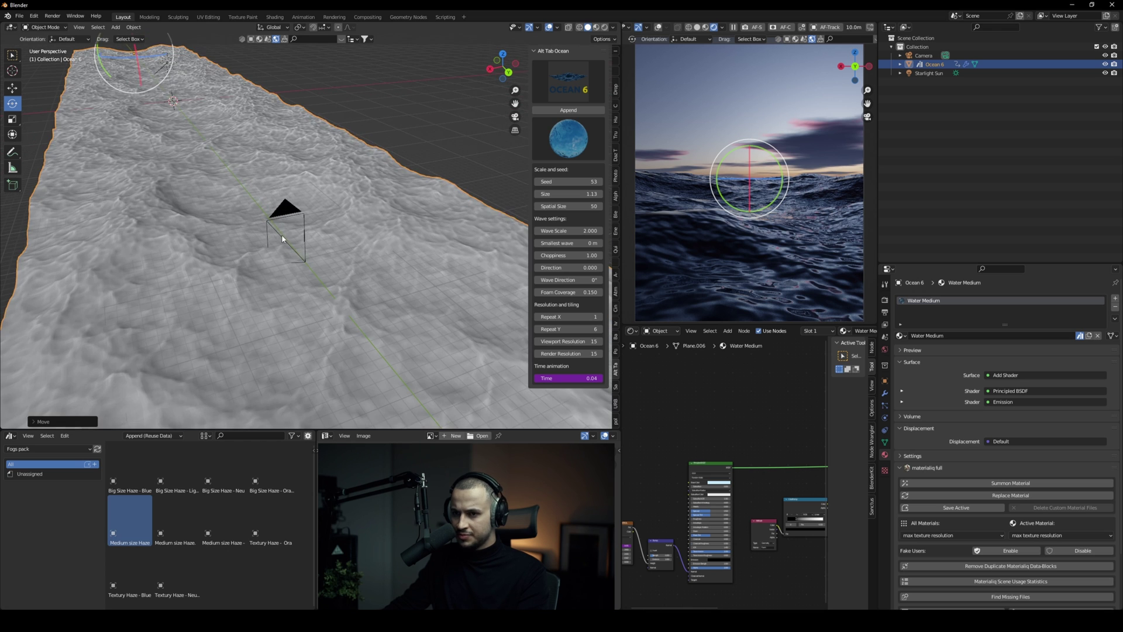
{"action": "middle_click_drag", "start_coordinate": [286, 254], "coordinate": [321, 251], "text": "shift"}
{"action": "left_click", "coordinate": [335, 248]}
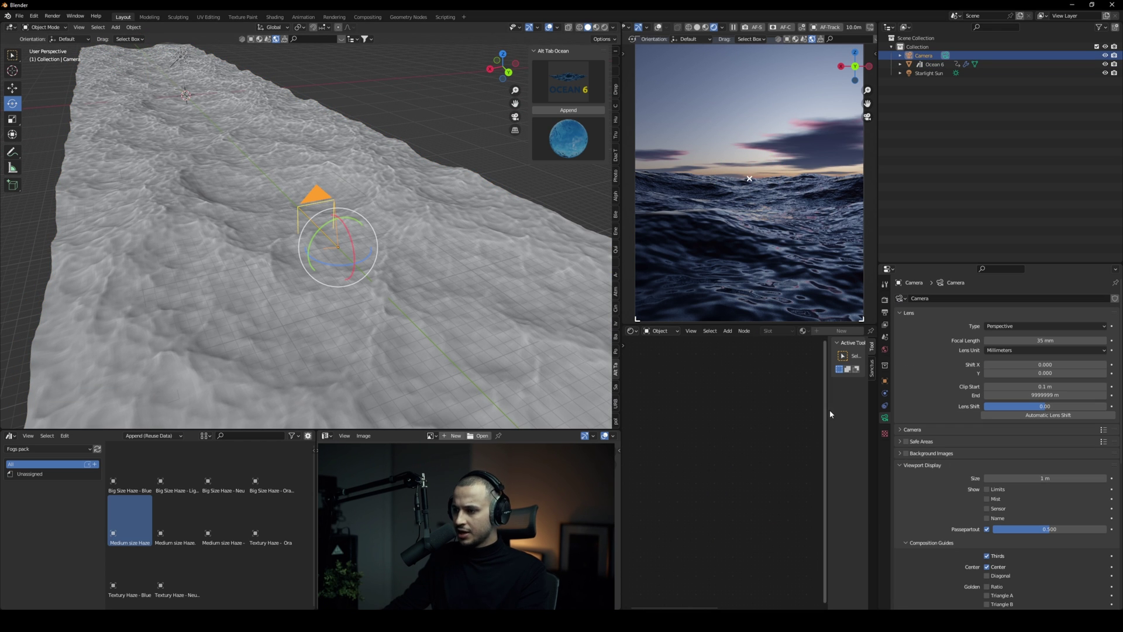
{"action": "scroll", "coordinate": [931, 440], "scroll_direction": "down", "scroll_amount": 3}
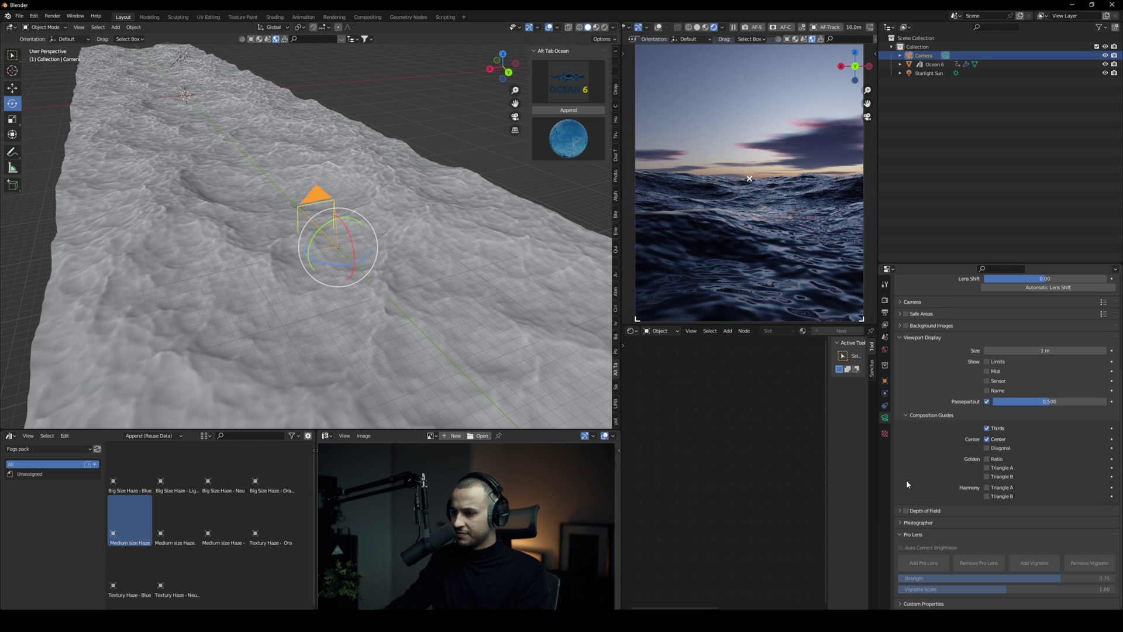
{"action": "left_click", "coordinate": [901, 512]}
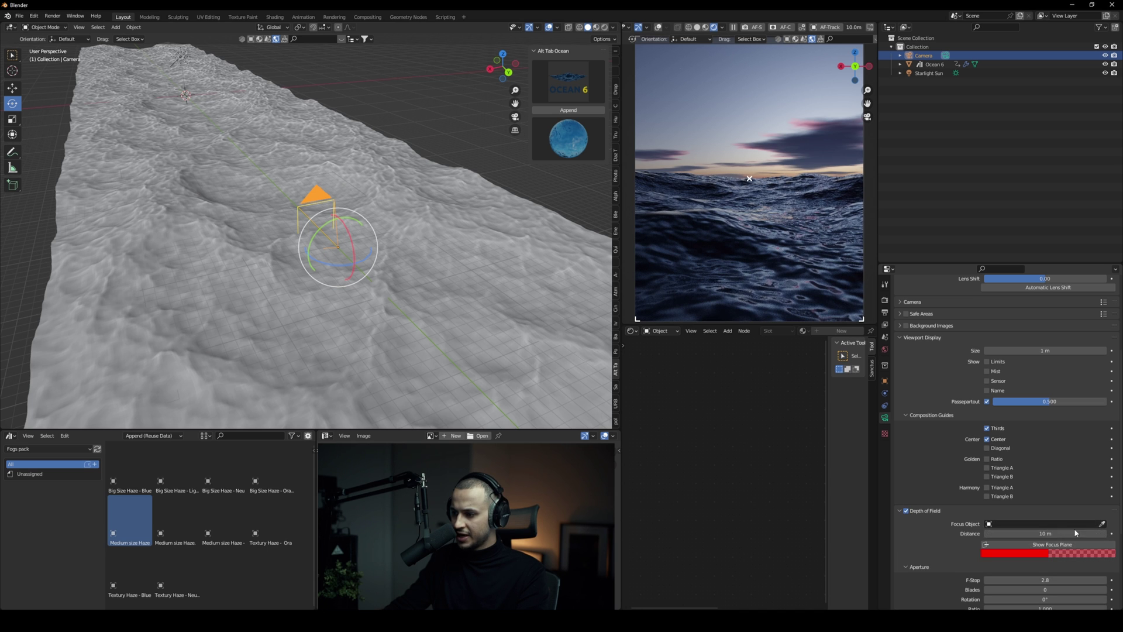
{"action": "left_click", "coordinate": [1056, 544]}
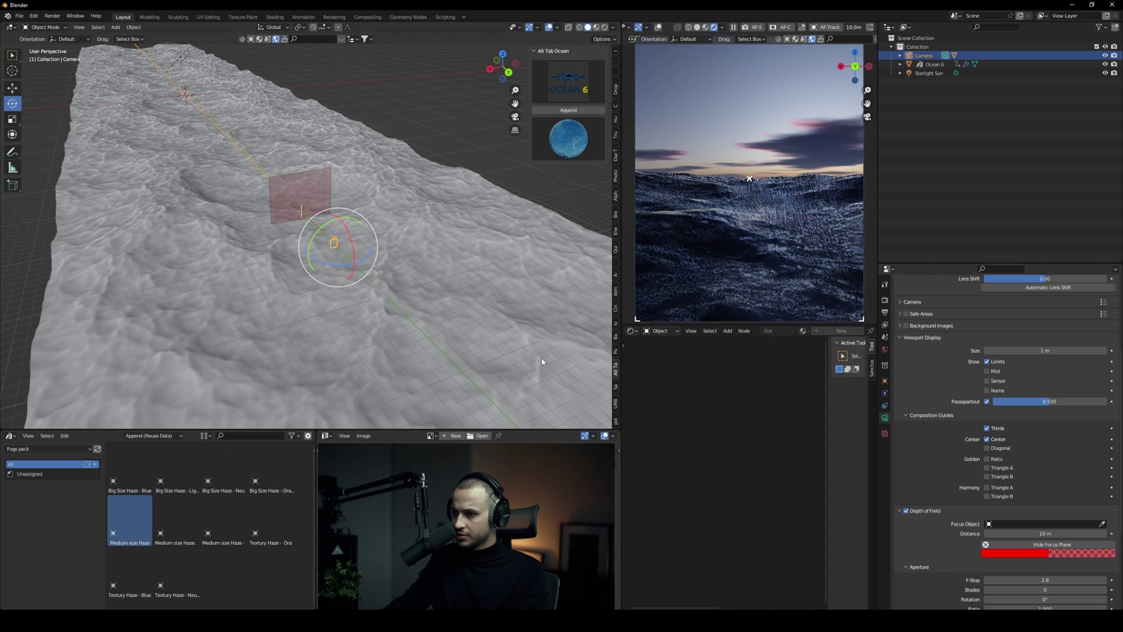
Step: Set the camera's focus distance to 25 m and its F-Stop to 1.8, and hide the focus plane
{"action": "scroll", "coordinate": [1003, 516], "scroll_direction": "down", "scroll_amount": 2}
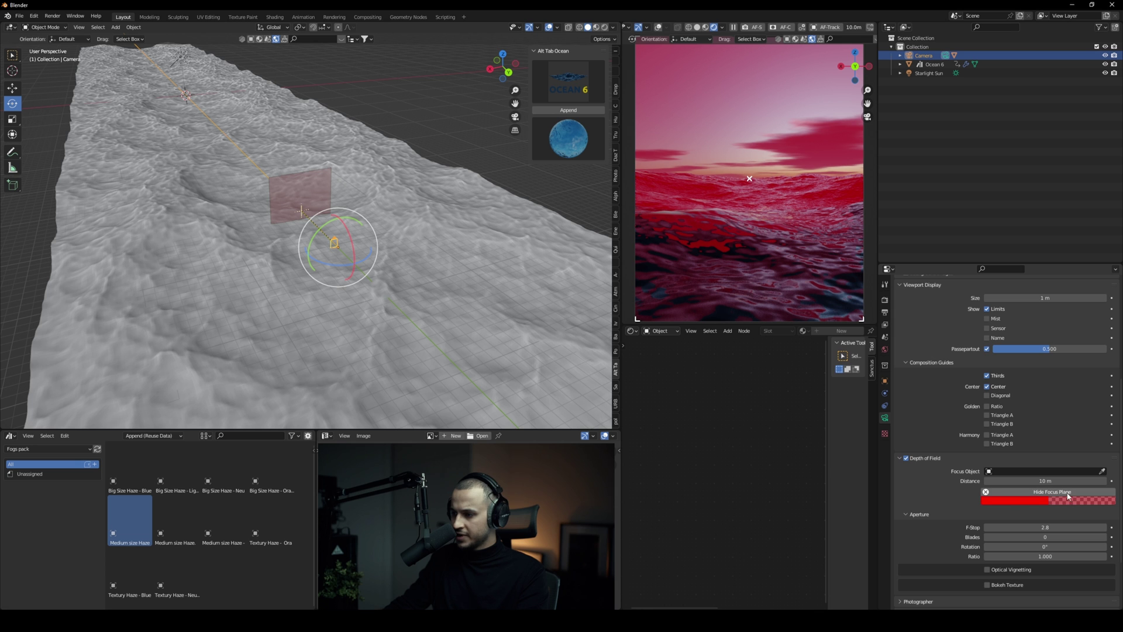
{"action": "left_click_drag", "start_coordinate": [1057, 527], "coordinate": [1034, 528]}
{"action": "scroll", "coordinate": [343, 252], "scroll_direction": "up", "scroll_amount": 4}
{"action": "scroll", "coordinate": [322, 234], "scroll_direction": "up", "scroll_amount": 3}
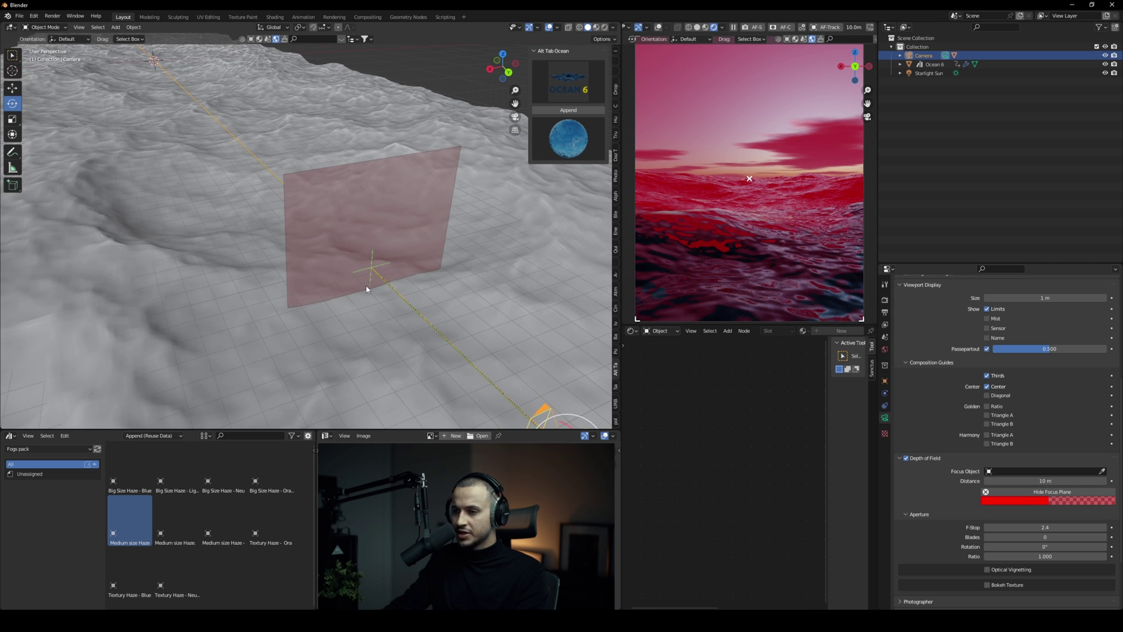
{"action": "left_click_drag", "start_coordinate": [1058, 481], "coordinate": [1102, 481]}
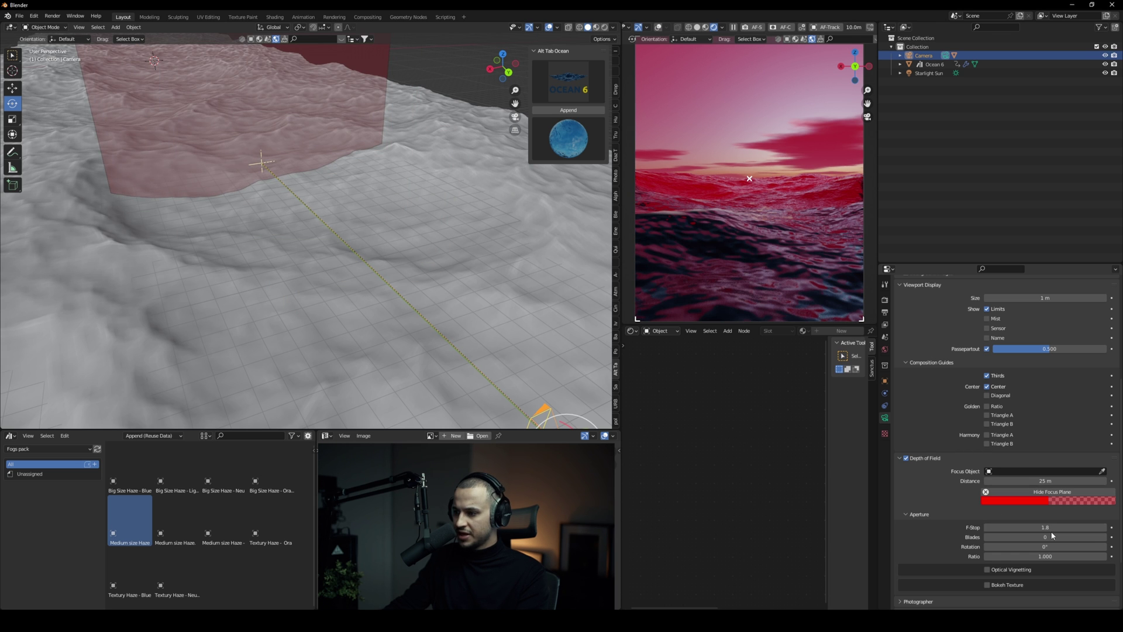
{"action": "left_click", "coordinate": [1051, 491]}
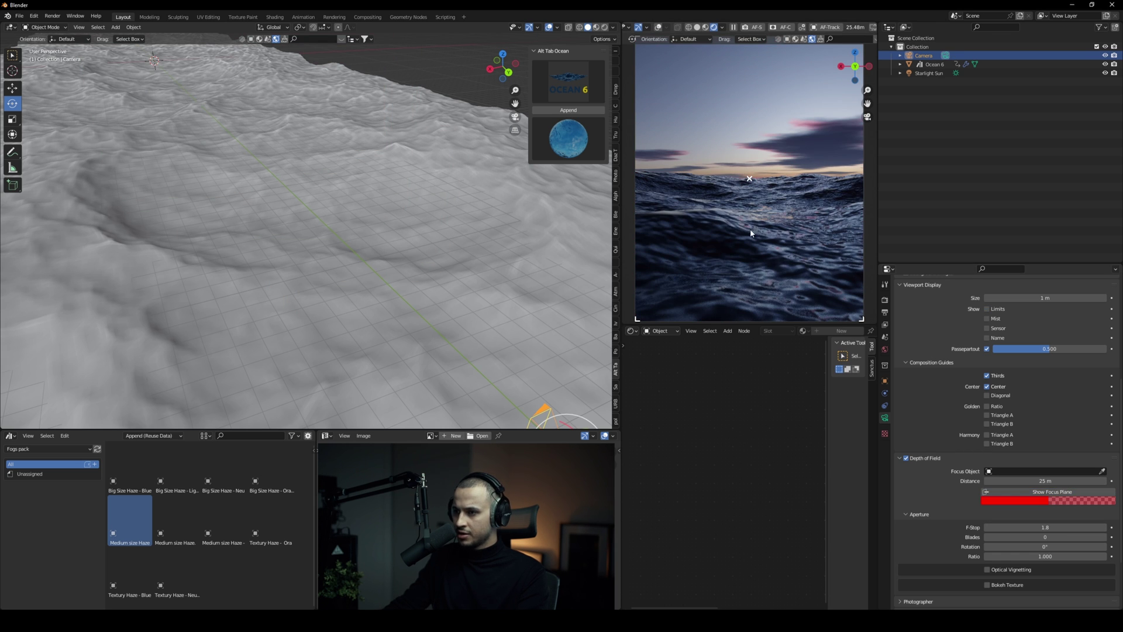
Step: Hide the sidebar of the main 3D viewport
{"action": "scroll", "coordinate": [769, 227], "scroll_direction": "down", "scroll_amount": 1}
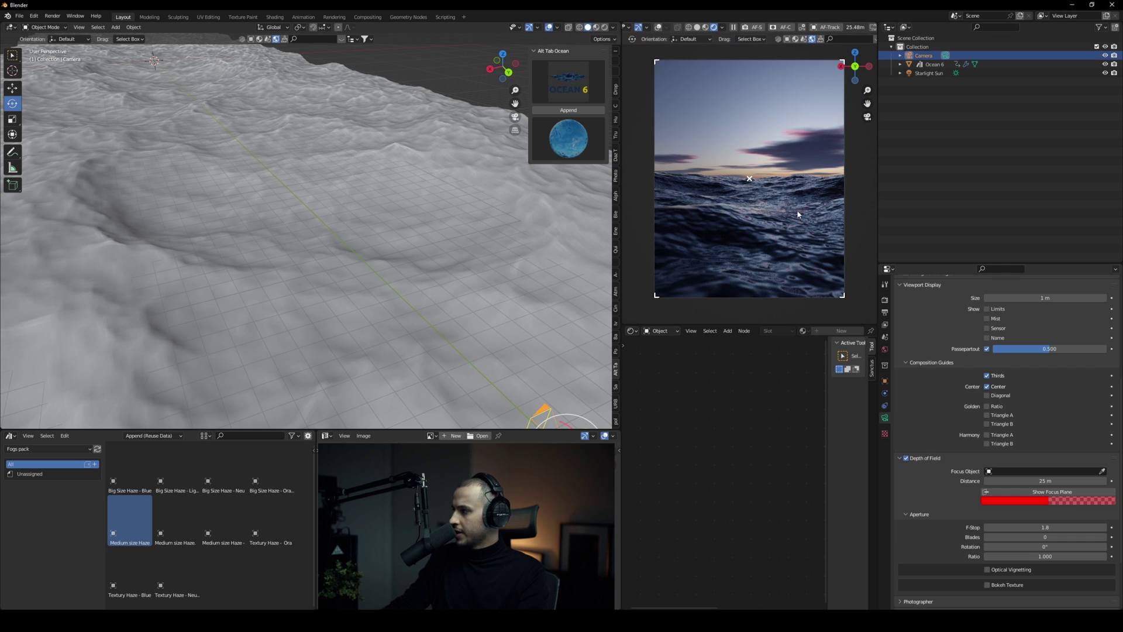
{"action": "key", "text": "n"}
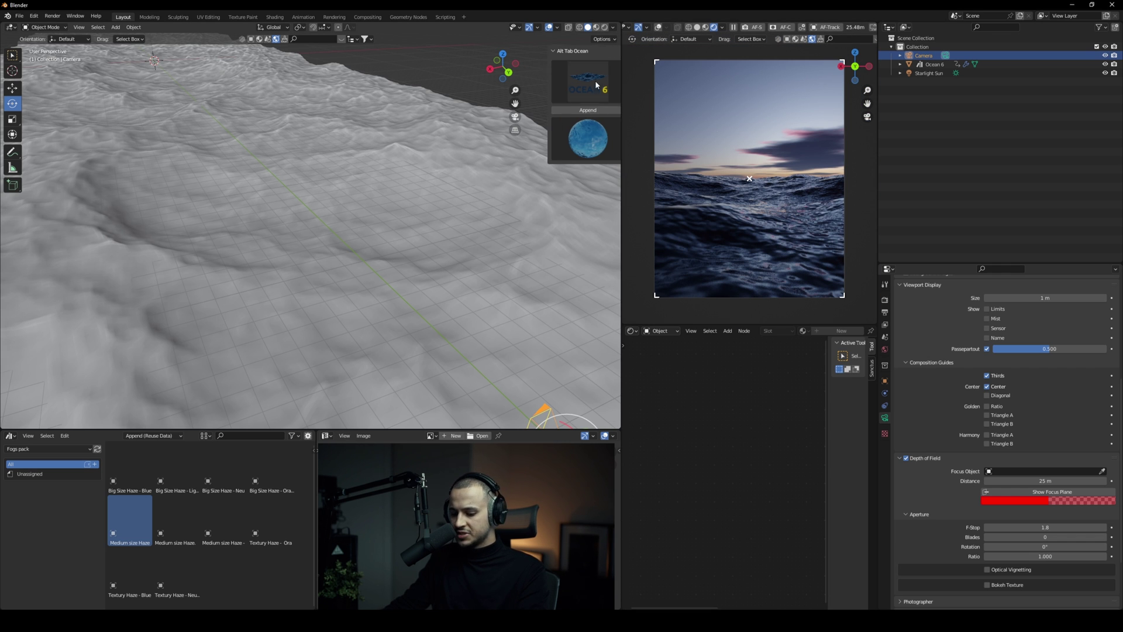